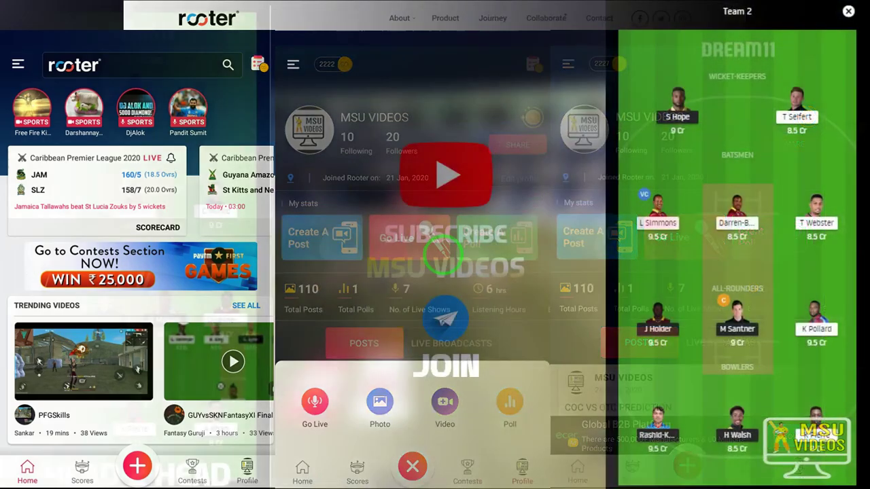
Step: Switch from the slide show to the CPL workbook in Excel and display the TKR sheet
key("alt+Tab")
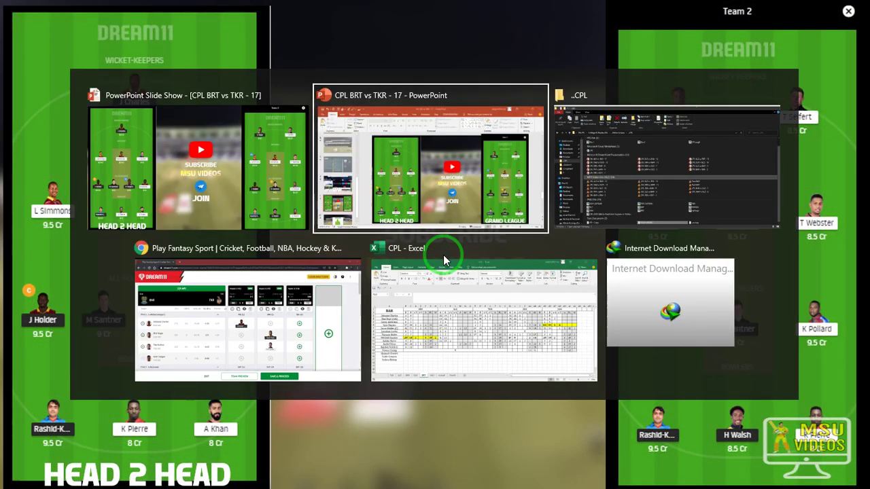
key("alt+Tab")
key("alt+Tab")
key("Escape")
key("alt+Tab")
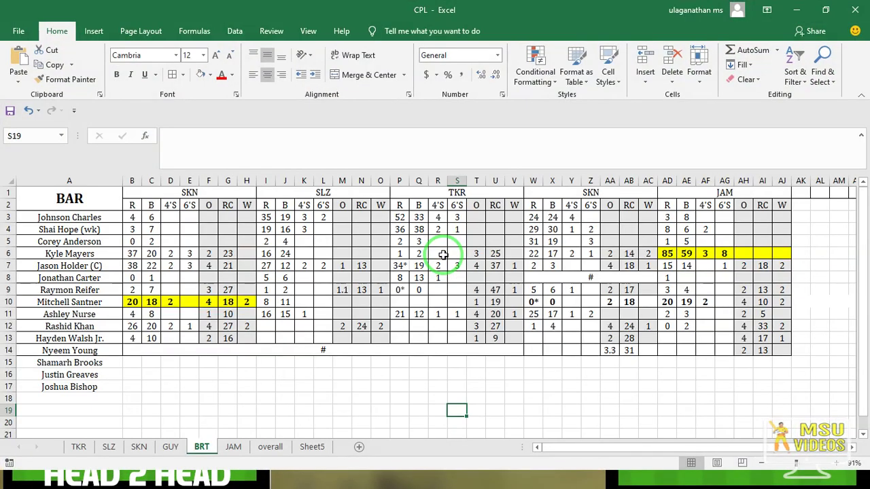
left_click(72, 449)
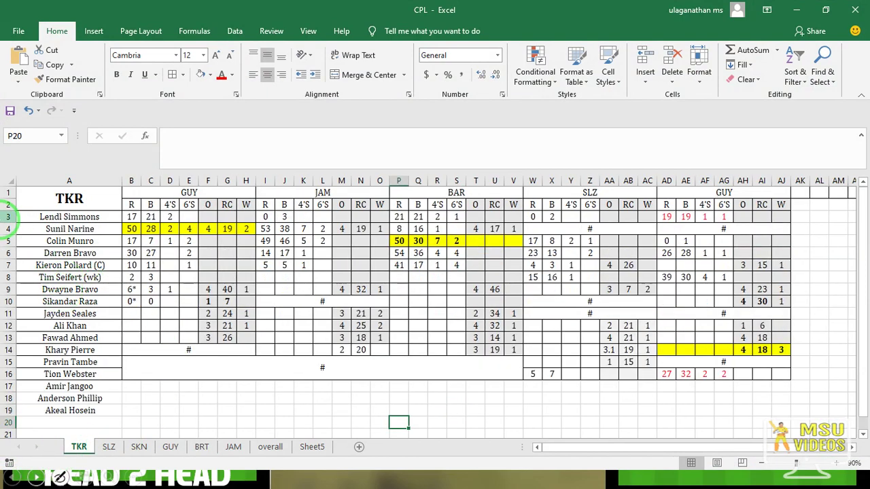
Step: Examine the TKR players' match statistics row by row, from Lendl Simmons to Khary Pierre, highlighting each player's row
left_click(8, 216)
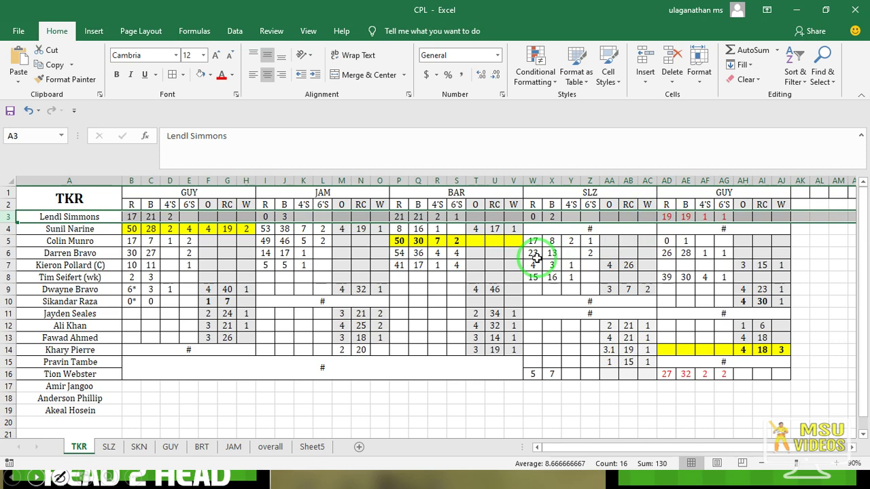
left_click(8, 228)
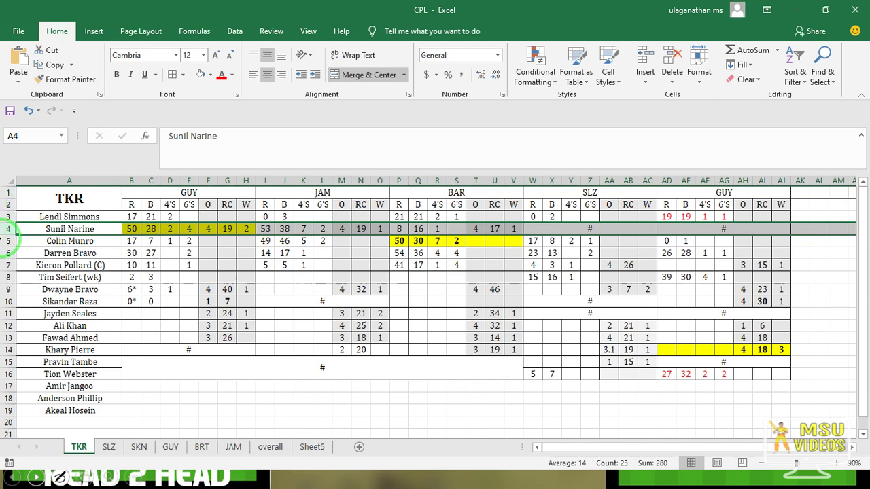
left_click(7, 241)
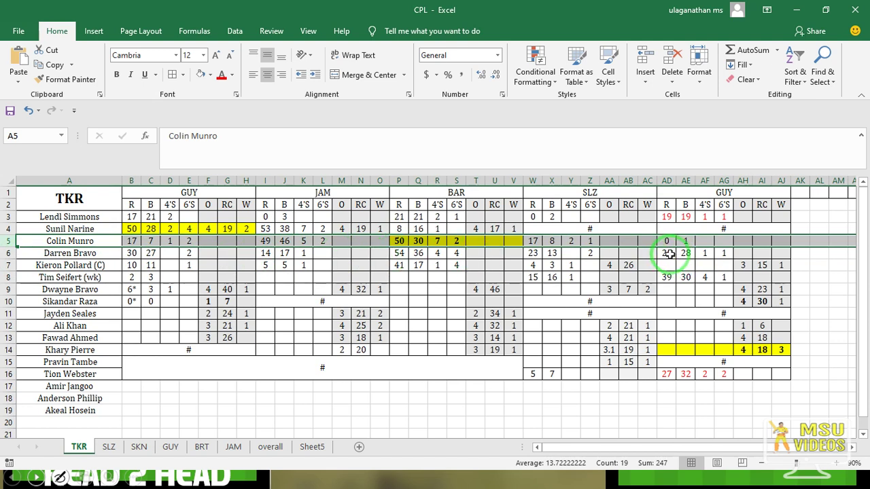
left_click(6, 265)
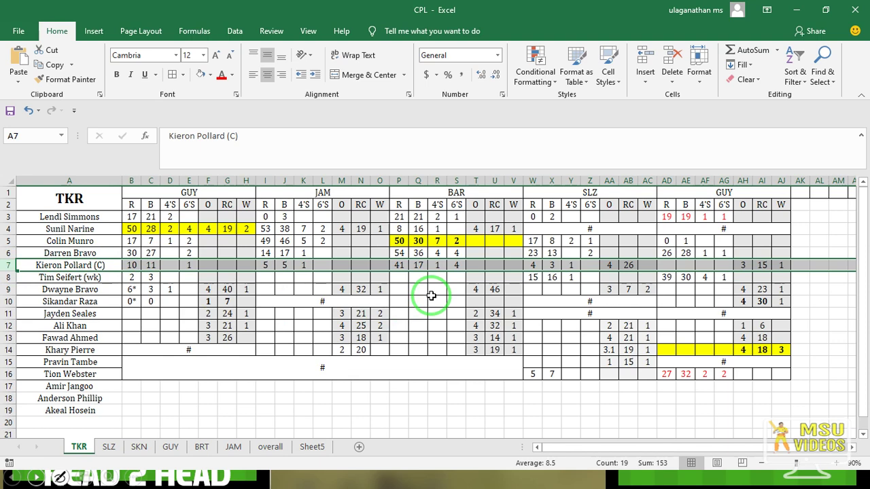
left_click(6, 276)
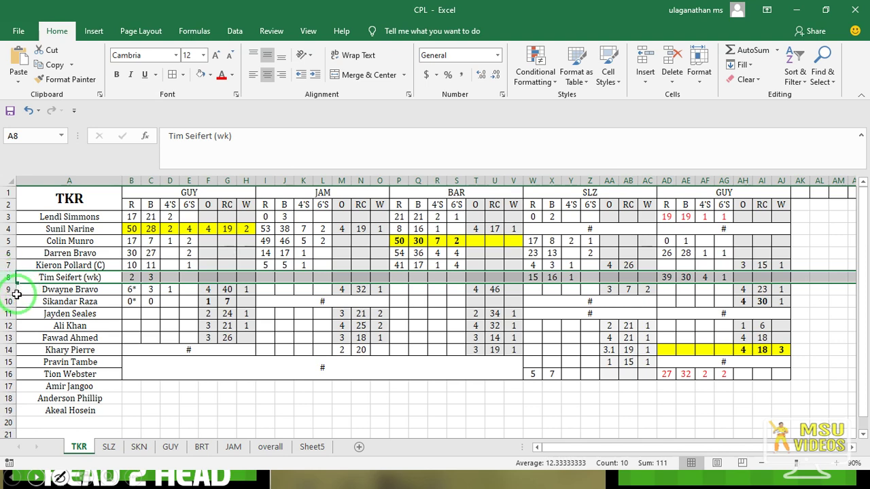
left_click(8, 289)
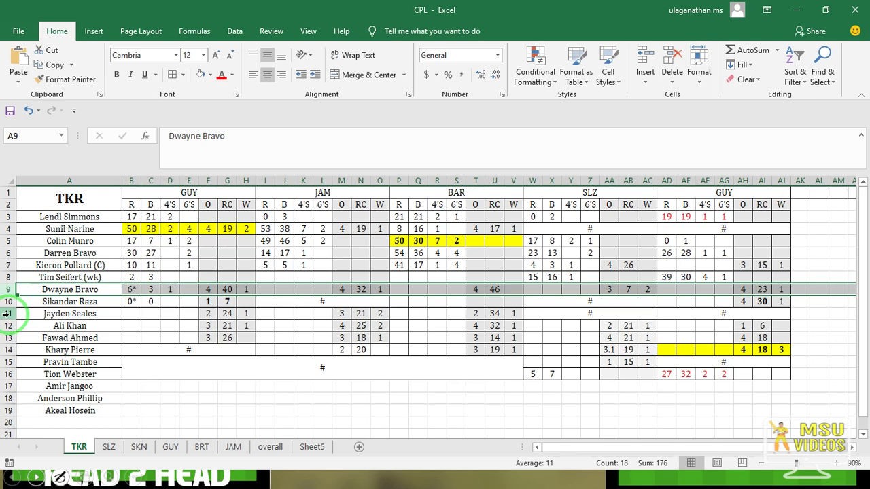
left_click(7, 350)
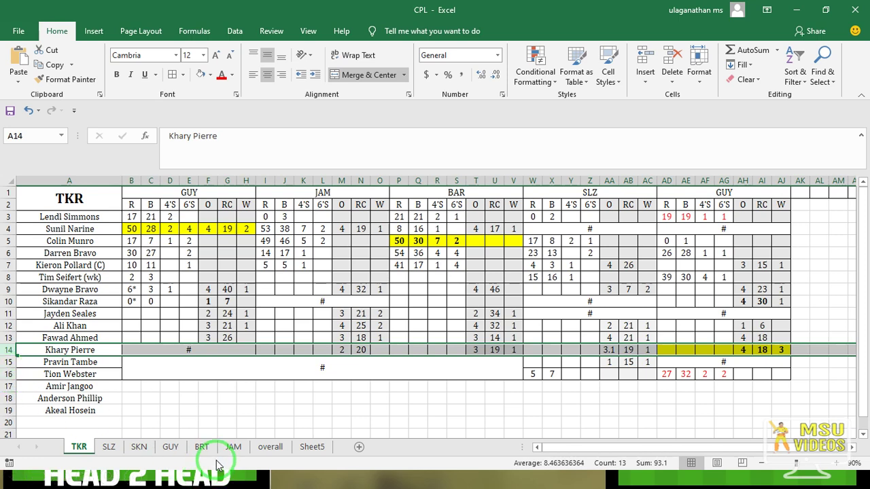
Step: Display the BRT sheet and examine the rows of Johnson Charles, Shai Hope and Corey Anderson
left_click(202, 447)
left_click(232, 386)
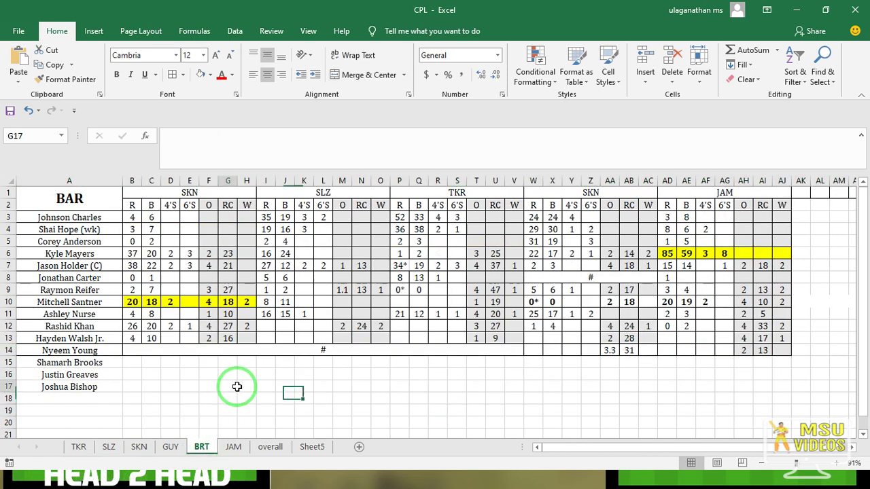
left_click(8, 217)
left_click_drag(9, 217, 460, 214)
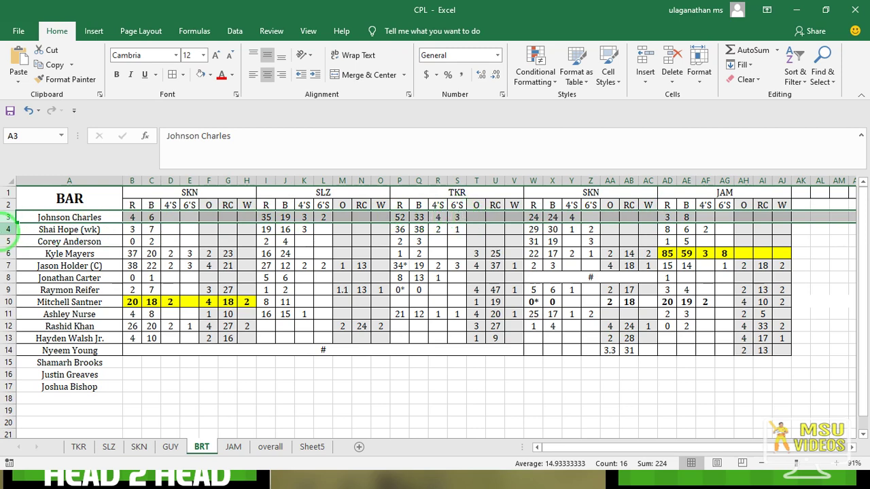
left_click_drag(7, 230, 415, 235)
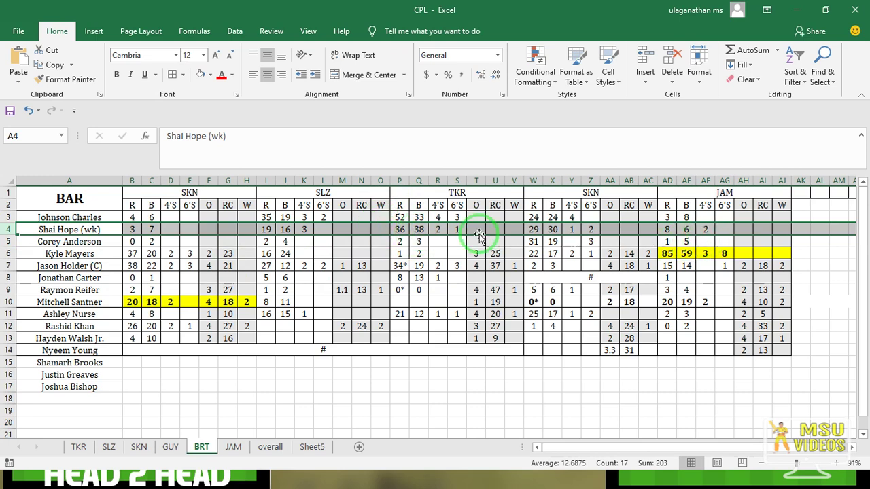
left_click(9, 241)
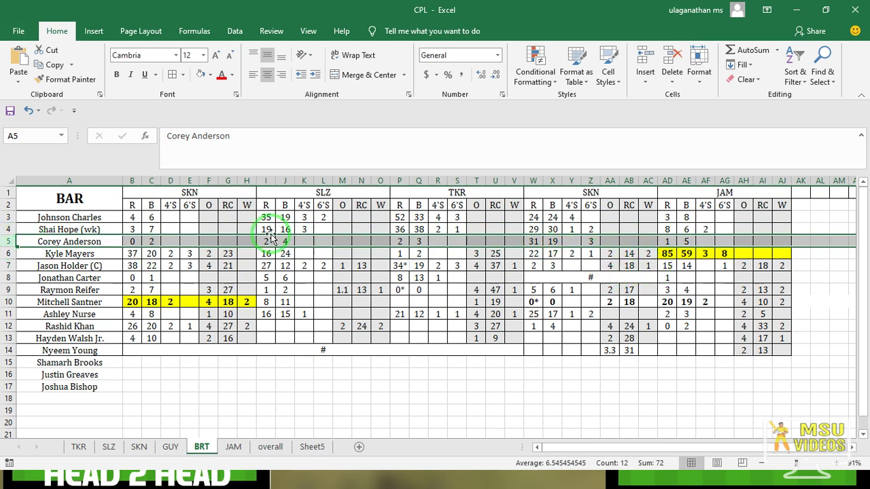
Step: Examine the BRT sheet's rows for Kyle Mayers, Jason Holder, Raymon Reifer, Mitchell Santner, Rashid Khan and Hayden Walsh Jr
left_click(8, 253)
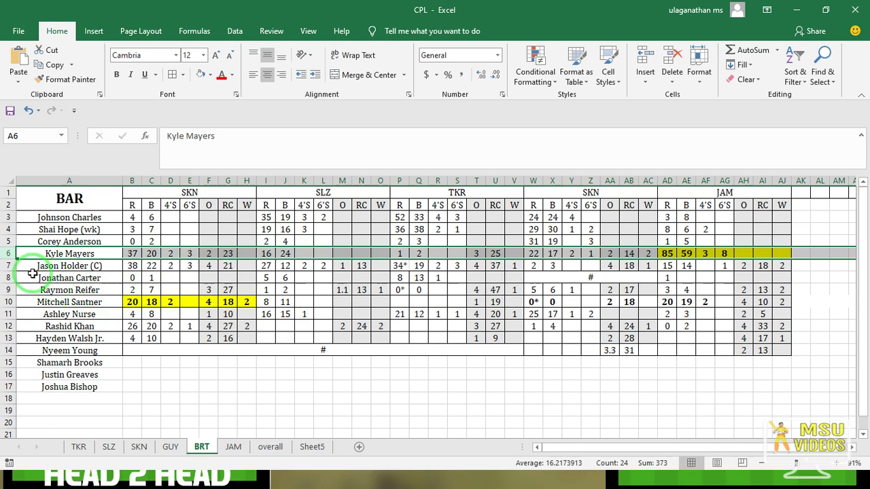
left_click(7, 266)
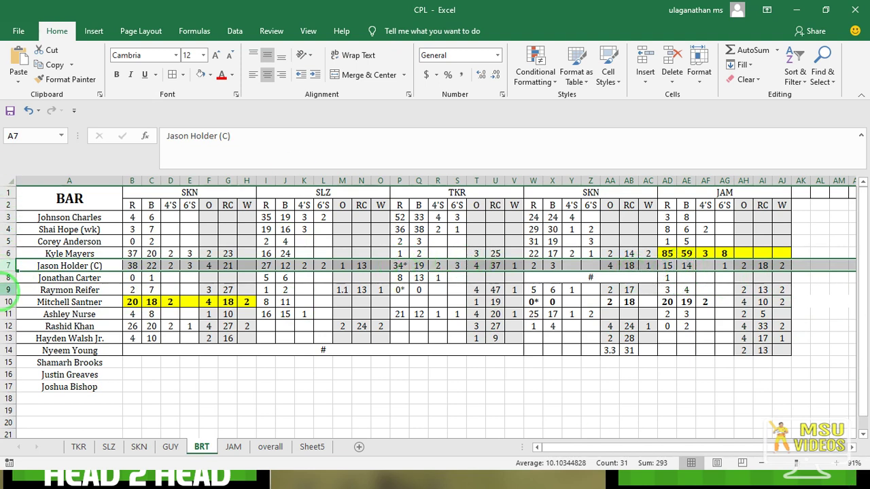
left_click(5, 290)
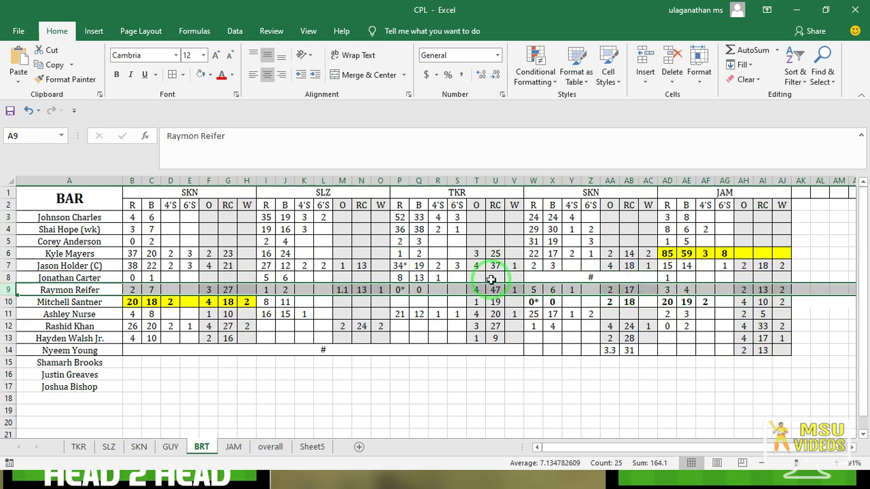
left_click(7, 301)
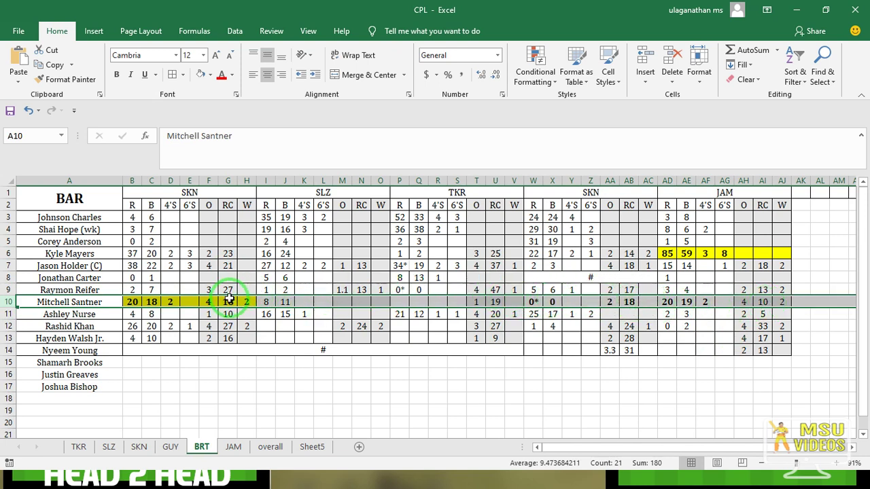
left_click(5, 327)
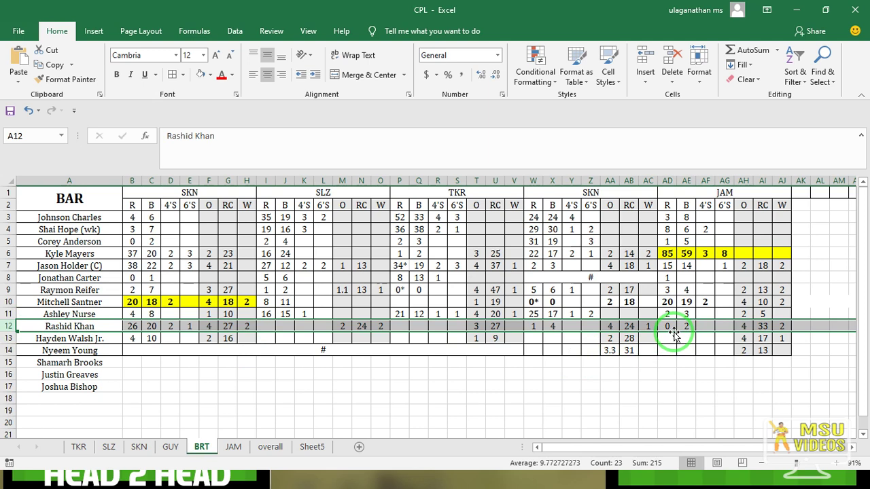
left_click(10, 338)
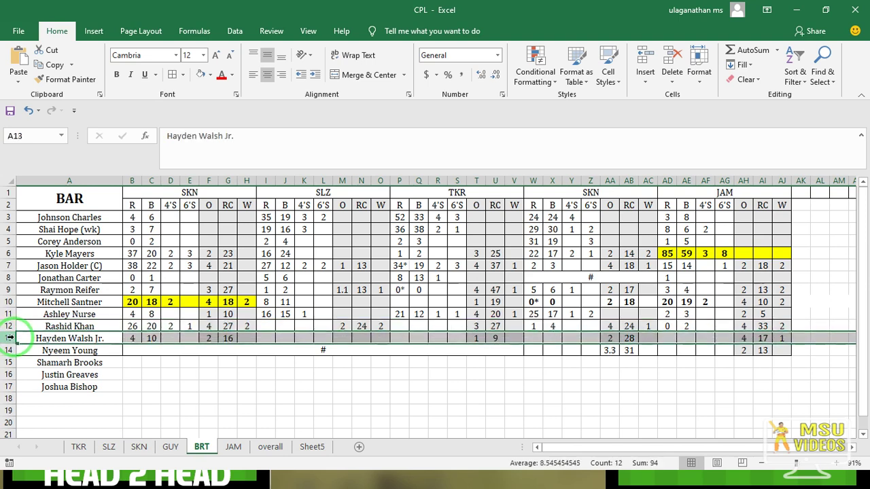
Step: Switch to the Dream11 page in Chrome and compare the wicket-keeper and batsman picks of Team 1 and Team 2
key("alt+Tab")
key("alt+Tab")
key("alt+Tab")
key("alt+Tab")
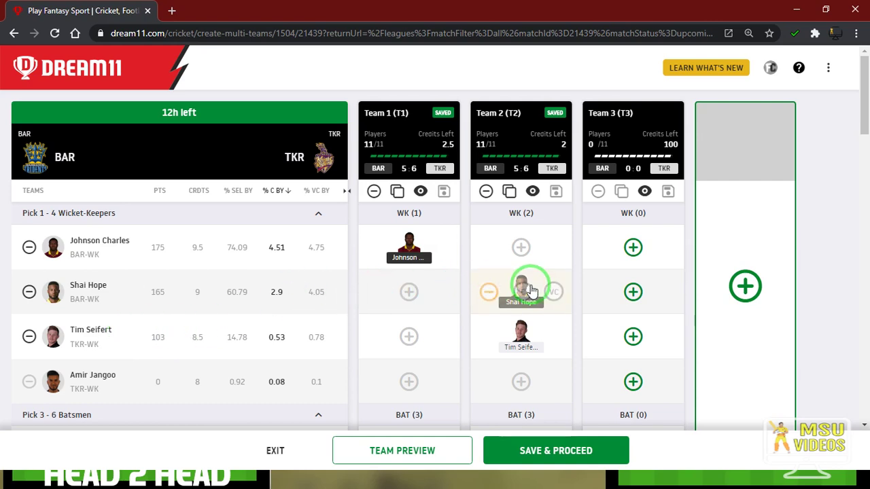
scroll(230, 318, "down", 3)
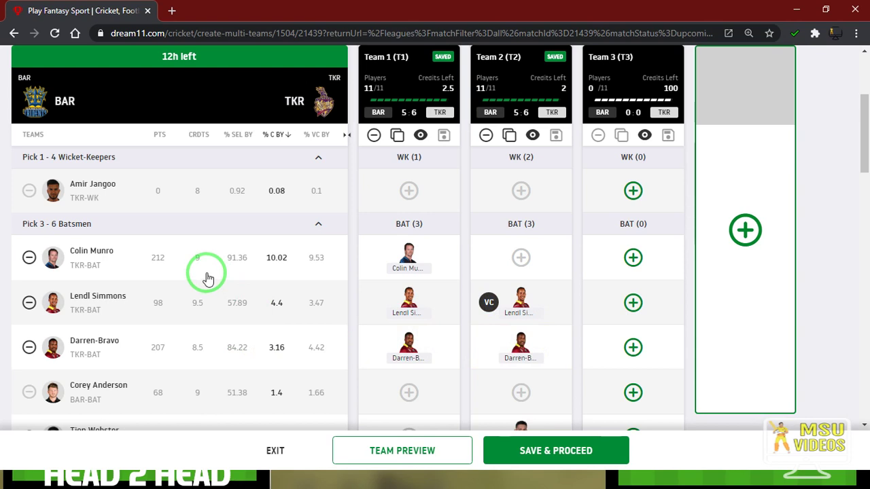
scroll(208, 279, "down", 1)
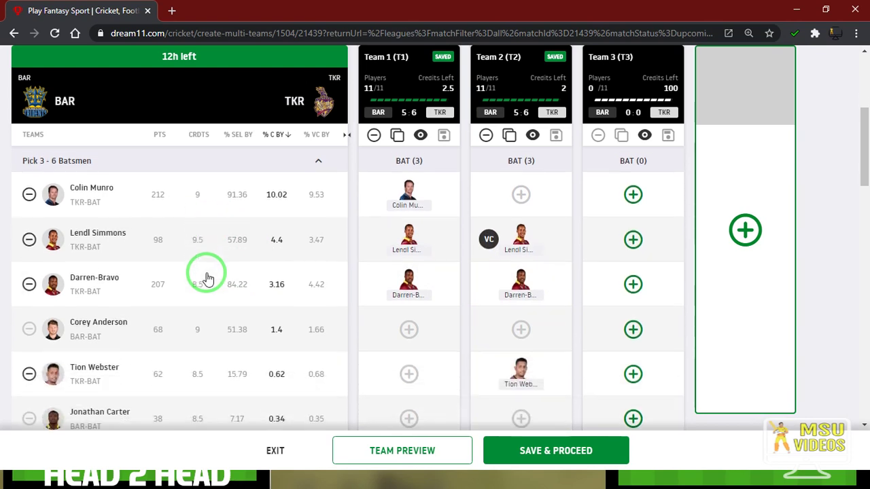
scroll(204, 276, "down", 1)
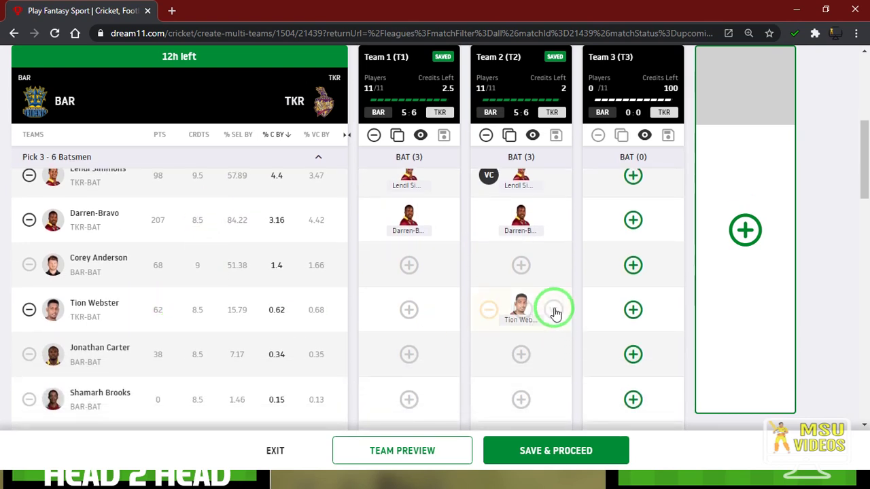
mouse_move(506, 300)
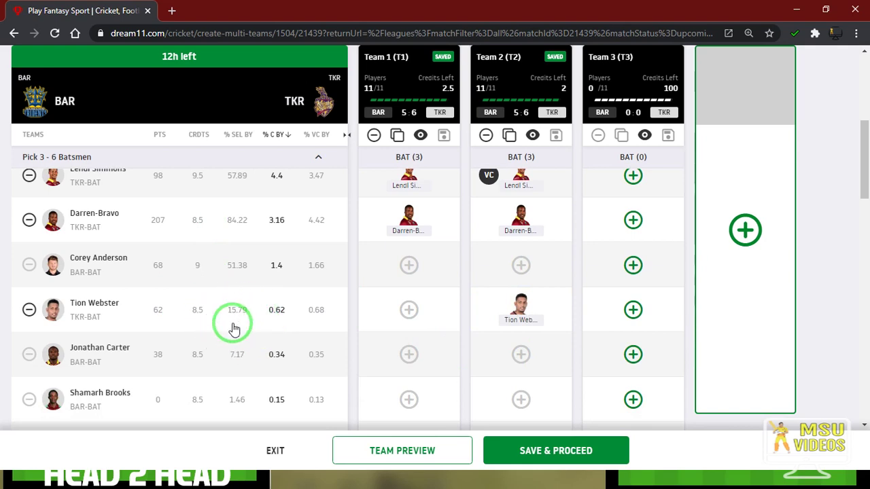
Step: Compare the all-rounder picks of Team 1 and Team 2, including their captain and vice-captain choices
scroll(233, 328, "down", 4)
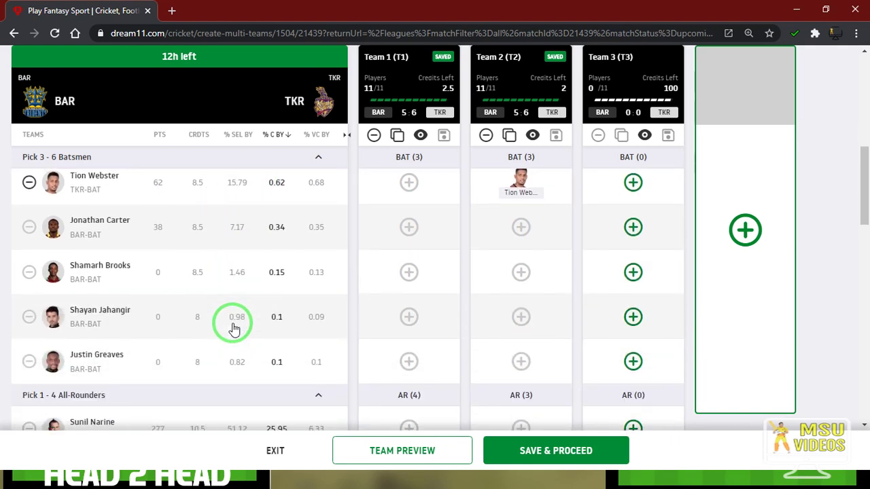
scroll(233, 329, "down", 1)
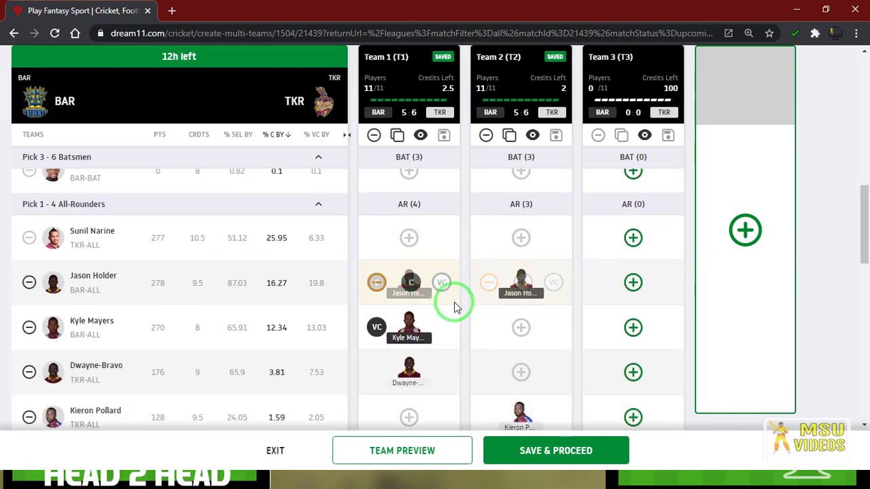
scroll(323, 282, "down", 1)
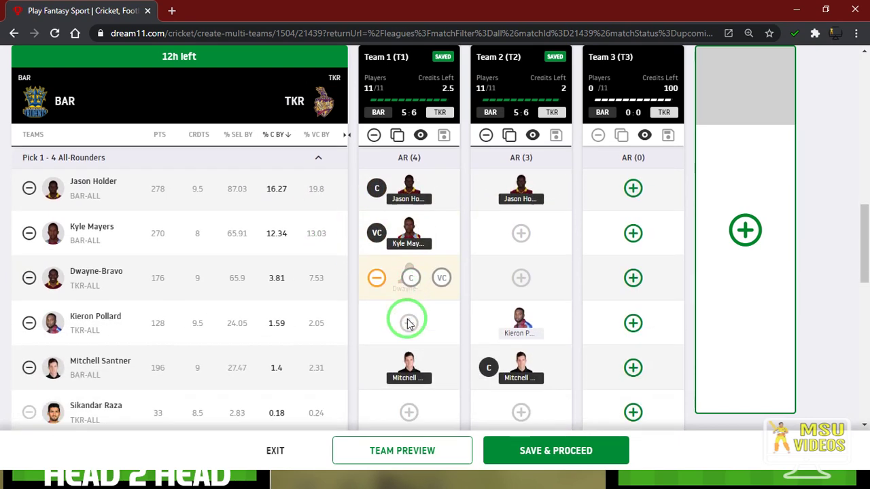
scroll(403, 317, "down", 1)
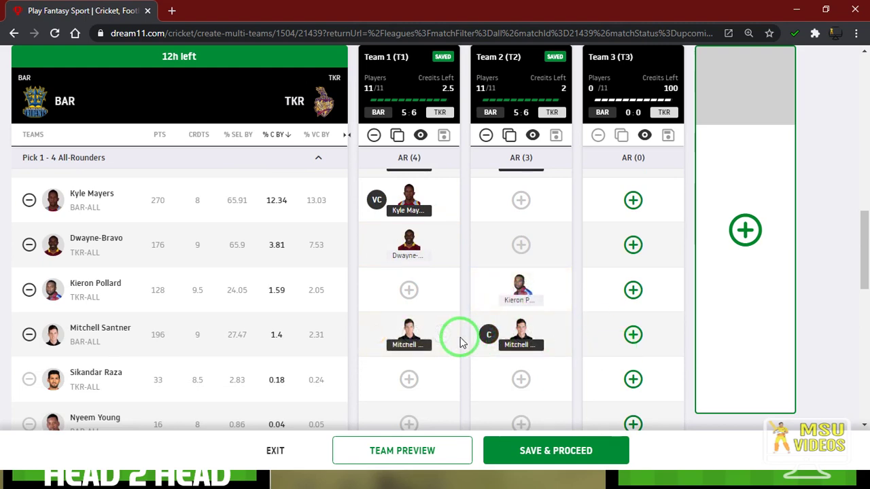
scroll(460, 342, "down", 2)
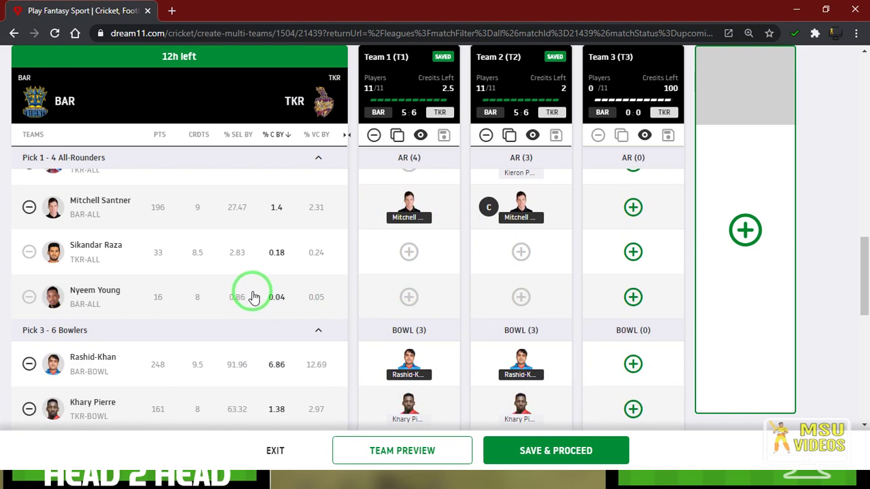
Step: Compare the bowler picks of Team 1 and Team 2, from Rashid-Khan through the rest of the bowlers list
scroll(253, 296, "down", 2)
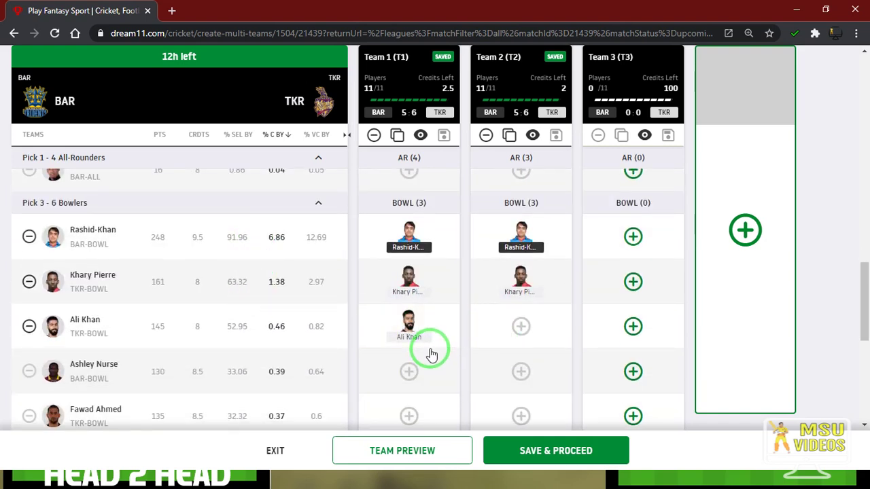
scroll(431, 354, "down", 1)
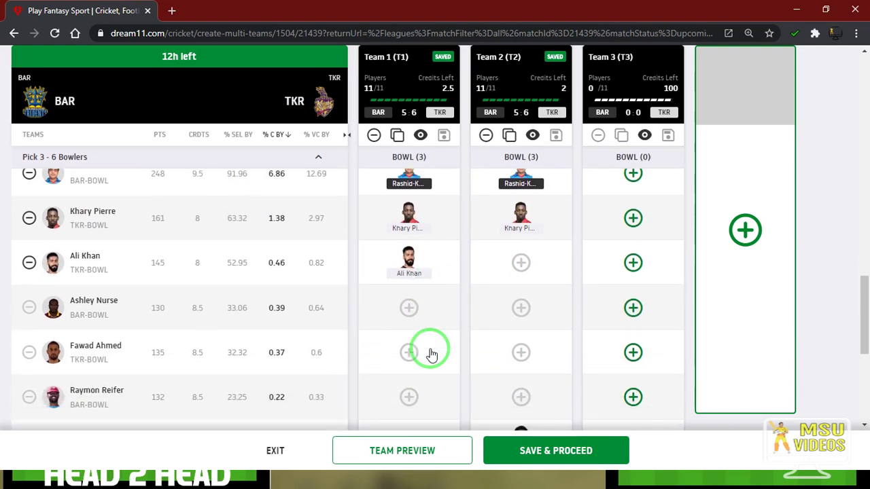
scroll(431, 353, "down", 2)
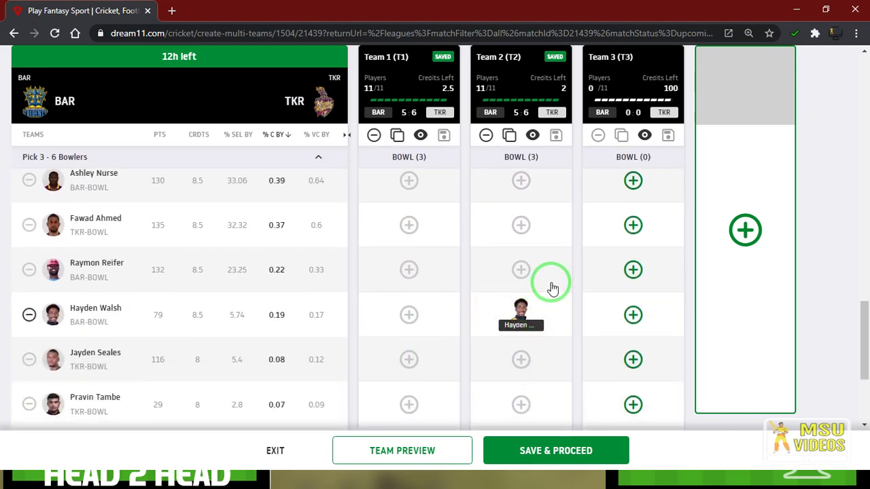
mouse_move(490, 323)
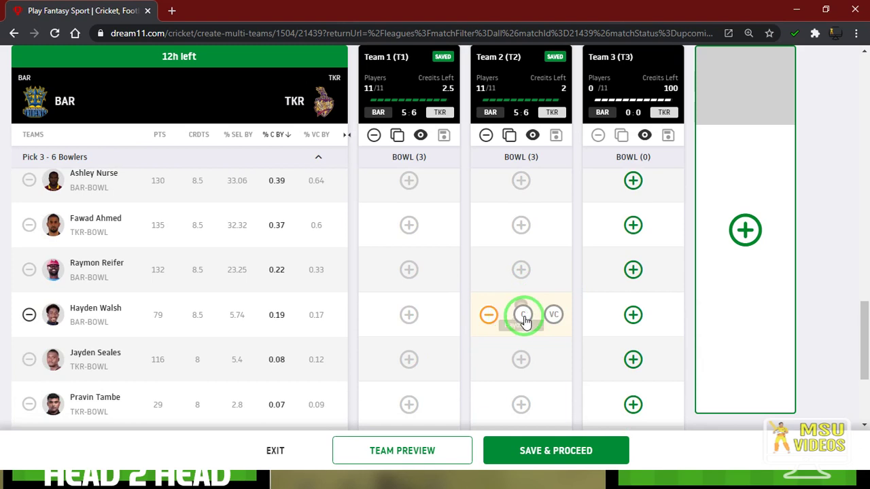
scroll(524, 317, "down", 2)
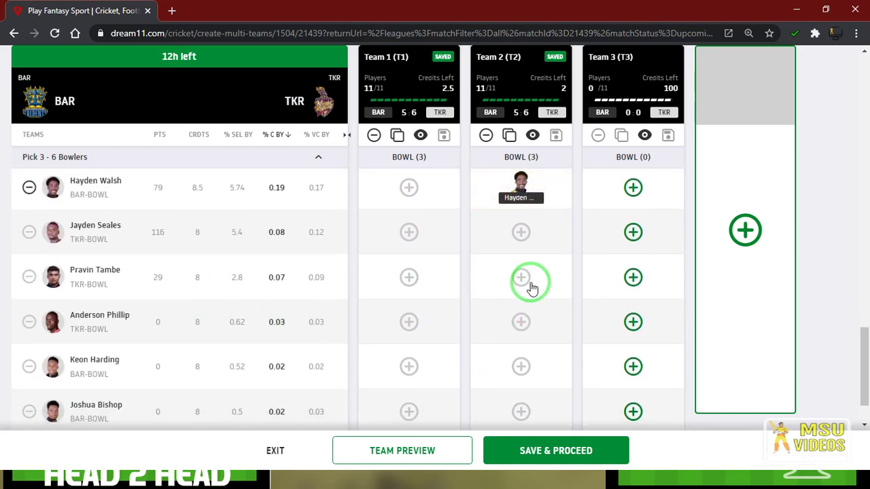
scroll(522, 286, "up", 2)
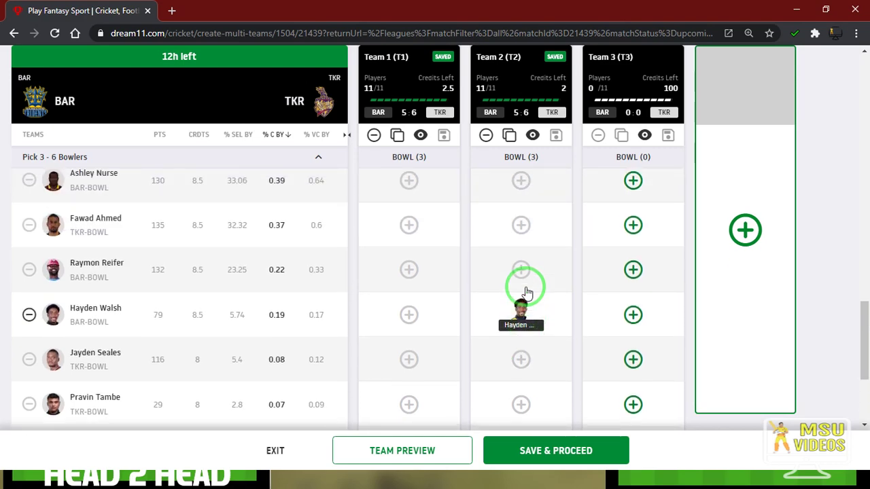
Step: Switch from the Dream11 page to another open window
key("alt+Tab")
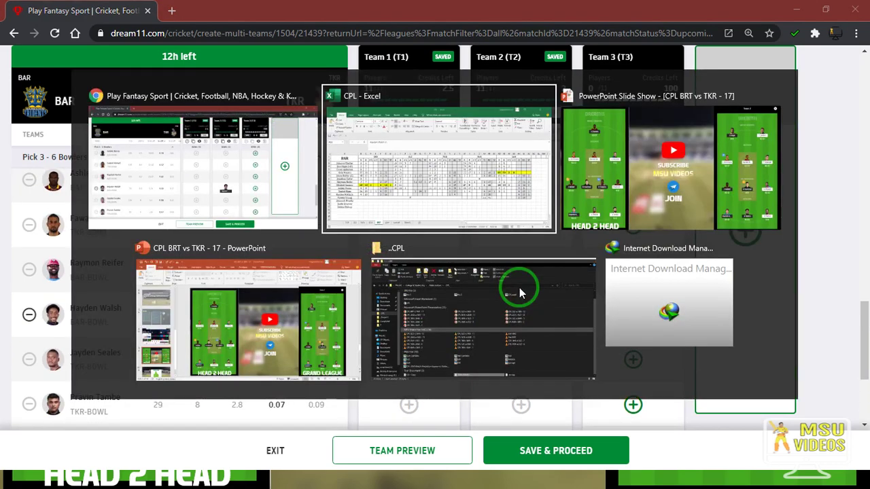